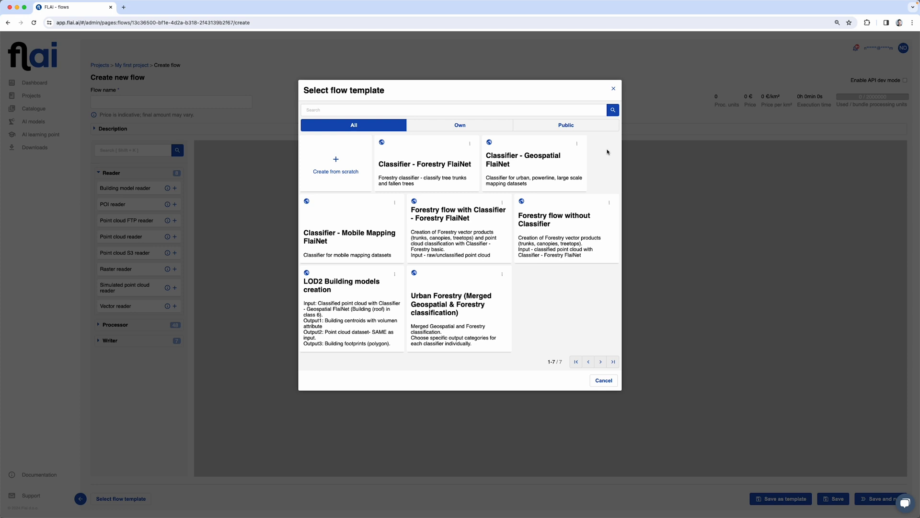
Create a blank flow from the Public tab, name it 'My first flow', and collapse Reader
click(566, 125)
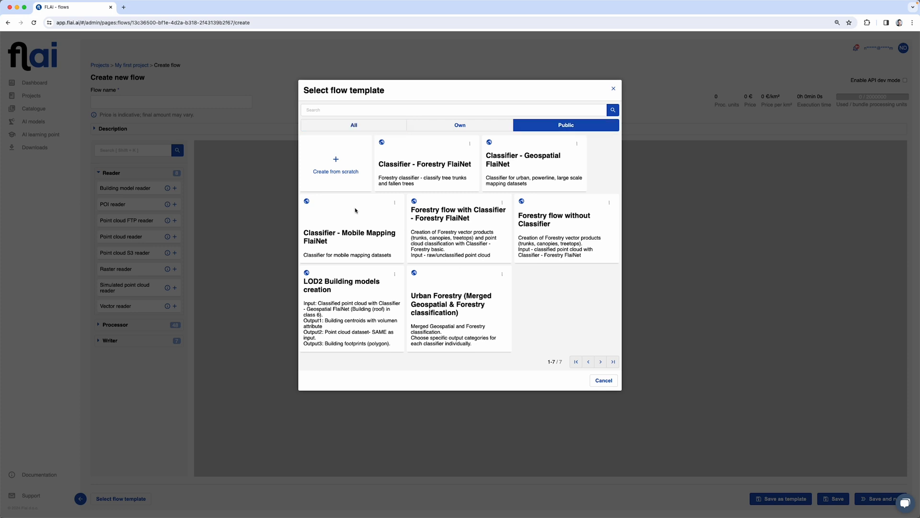
click(345, 169)
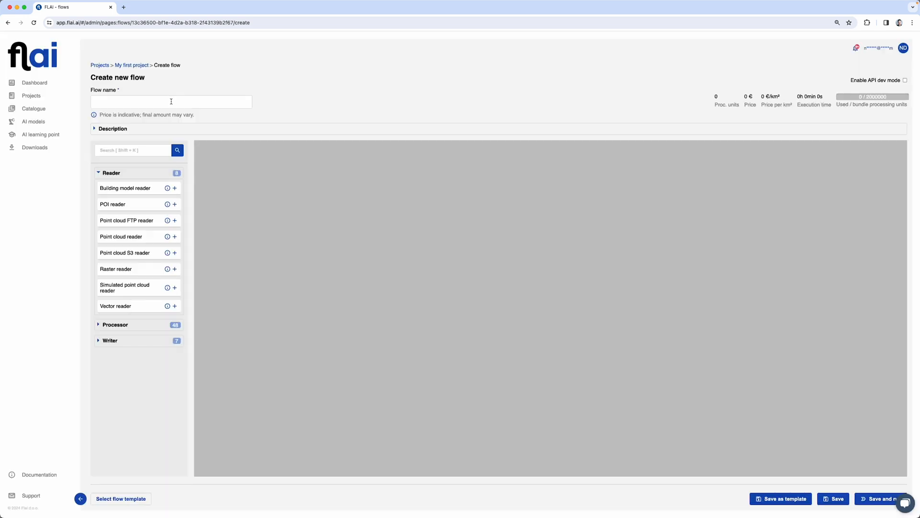
click(170, 101)
text(My first flow)
click(442, 62)
click(99, 174)
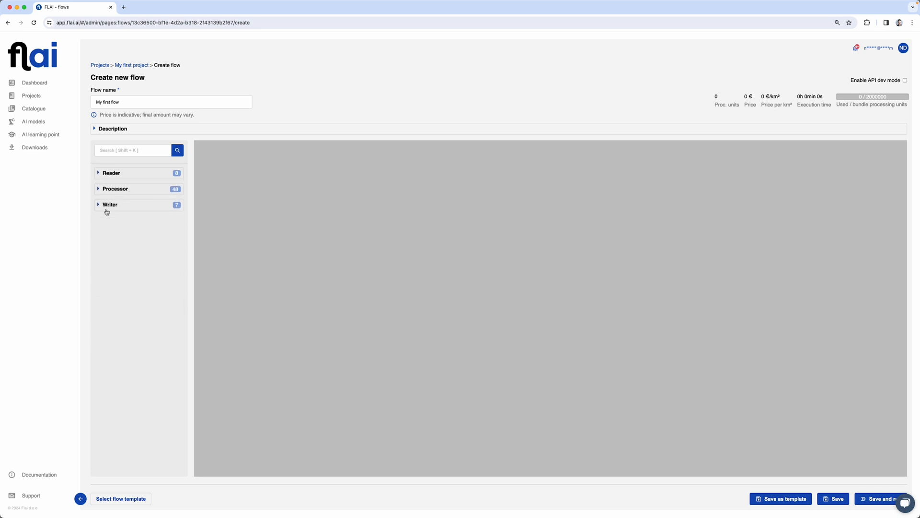
Browse the Writer and Processor node lists, then leave the Reader nodes expanded
click(112, 176)
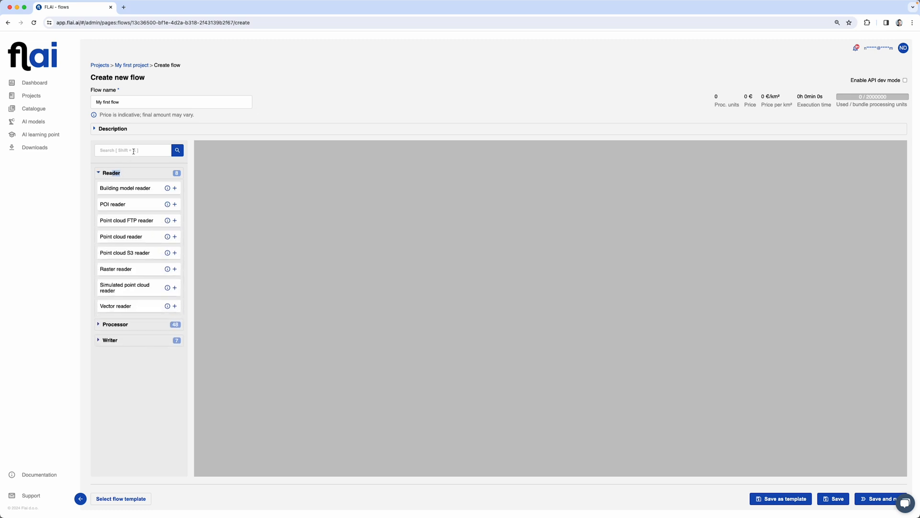
click(135, 148)
click(109, 340)
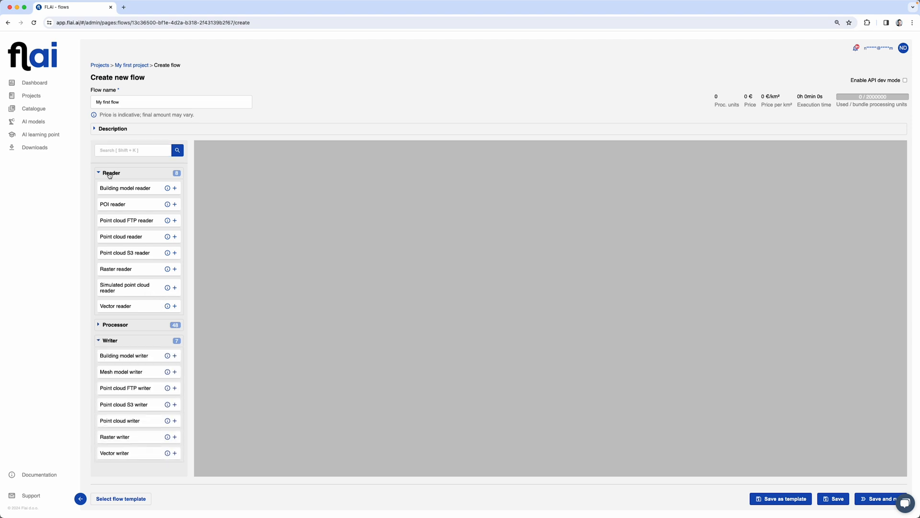
click(111, 173)
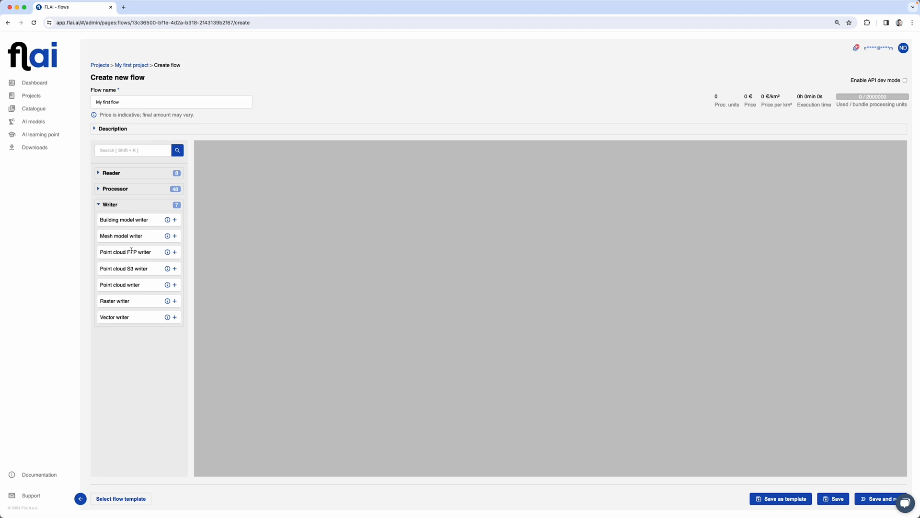
click(108, 205)
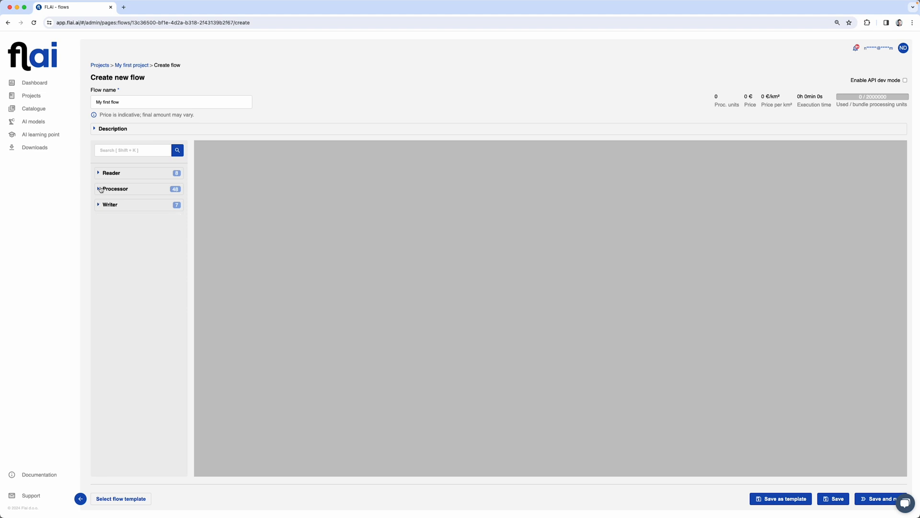
click(101, 189)
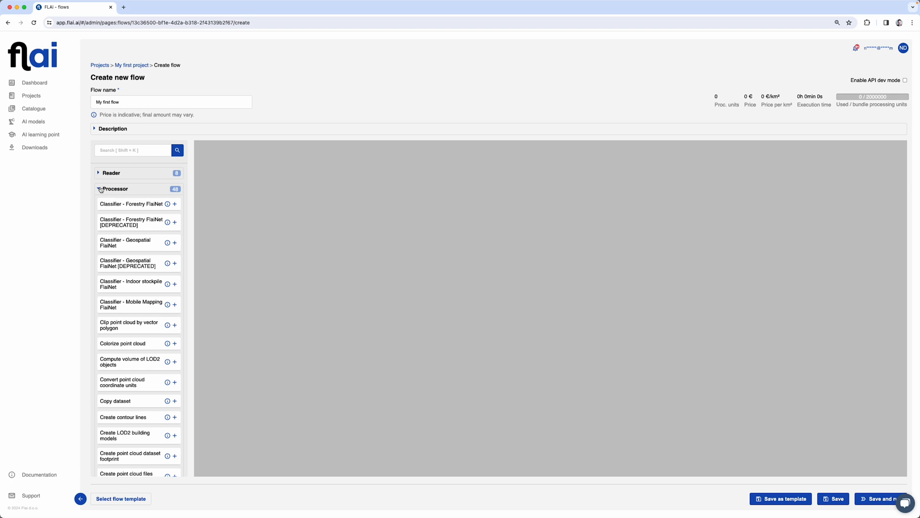
scroll(134, 335, down, 5)
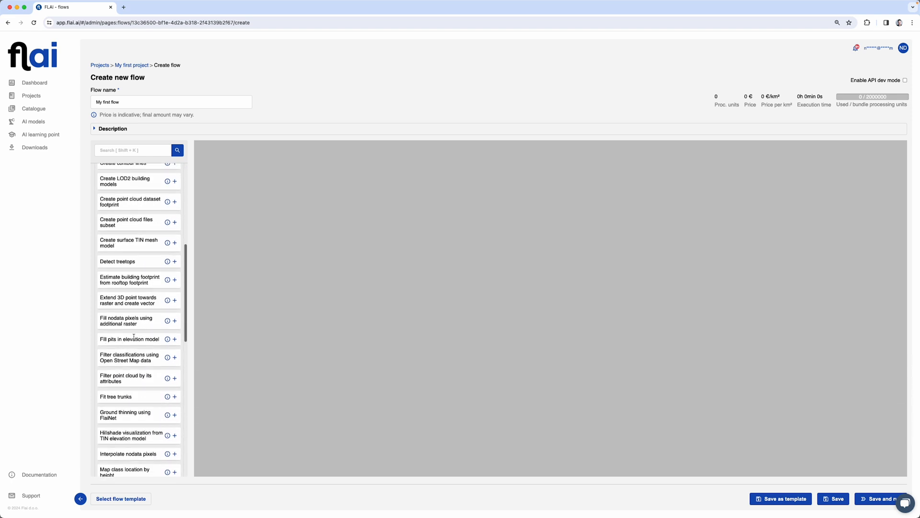
scroll(134, 336, up, 5)
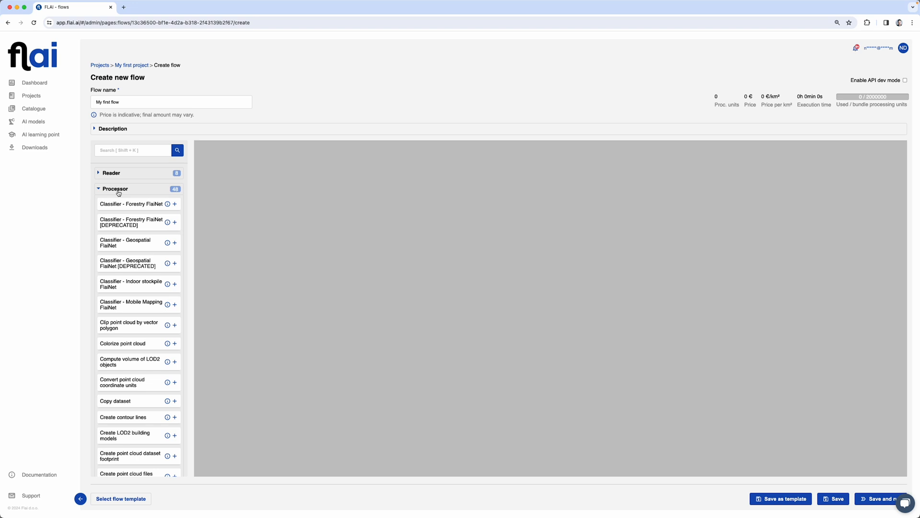
click(118, 190)
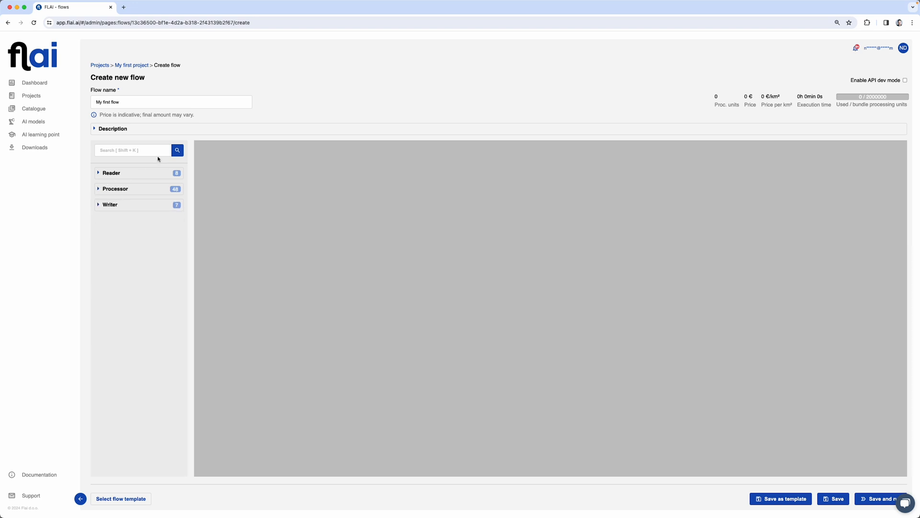
click(111, 175)
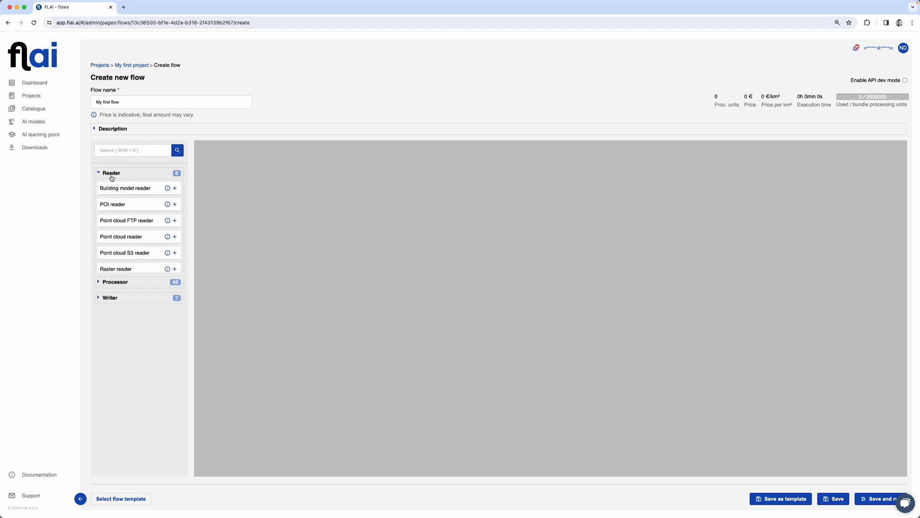
Add a Point cloud reader and a Reclassify by height above ground node, linking them
click(175, 236)
click(125, 151)
text(height)
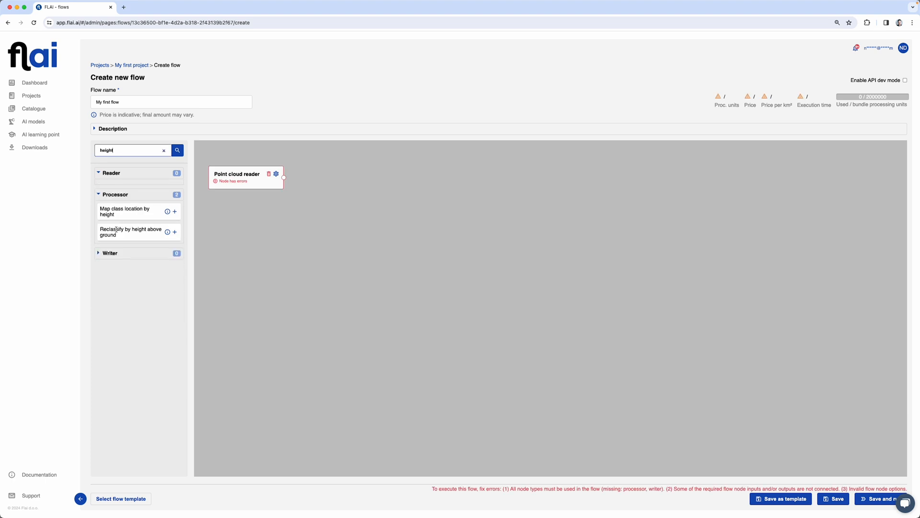
mouse_move(168, 232)
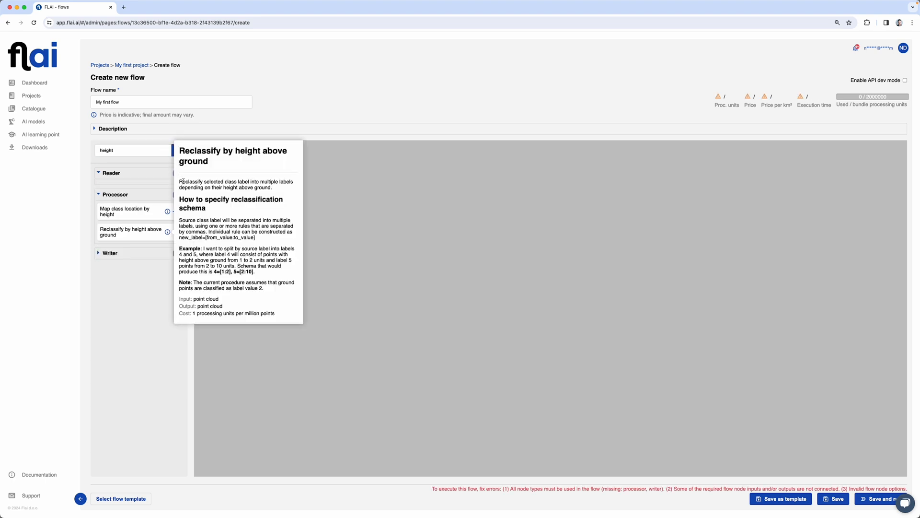
click(174, 232)
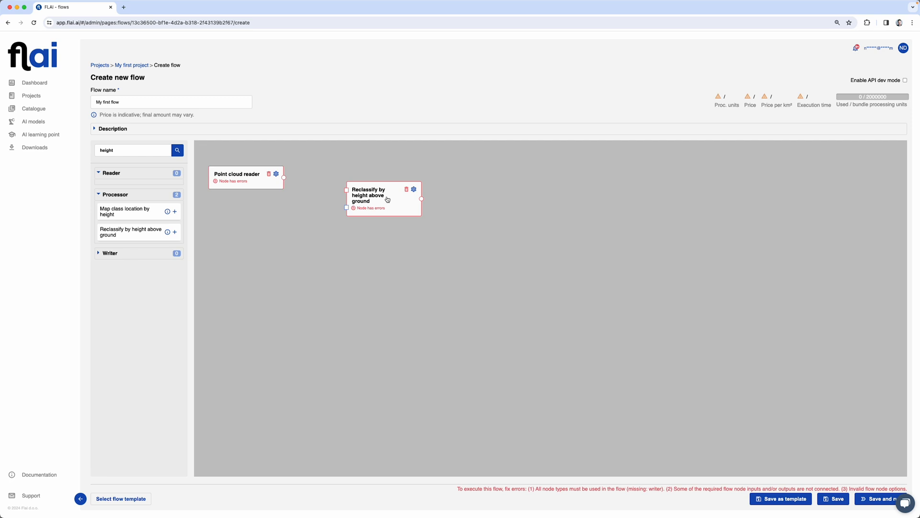
click(386, 206)
drag(386, 206, 377, 193)
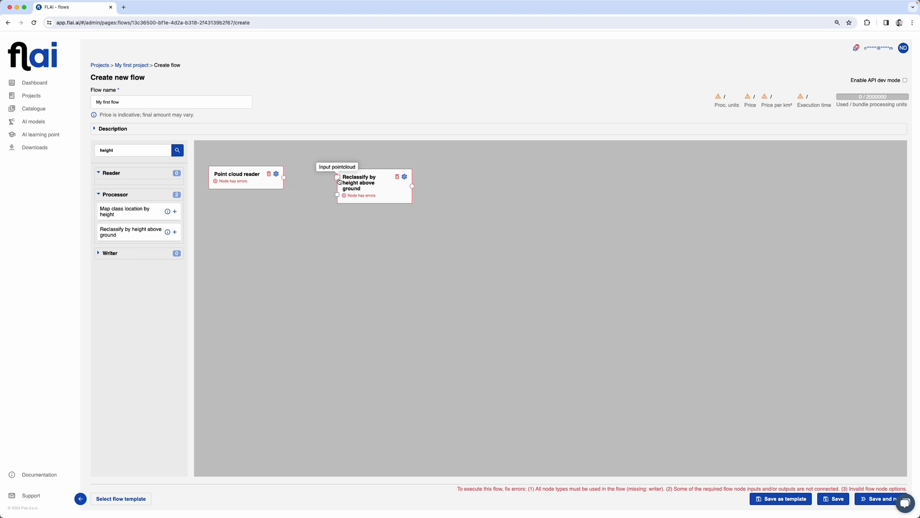
drag(285, 177, 337, 178)
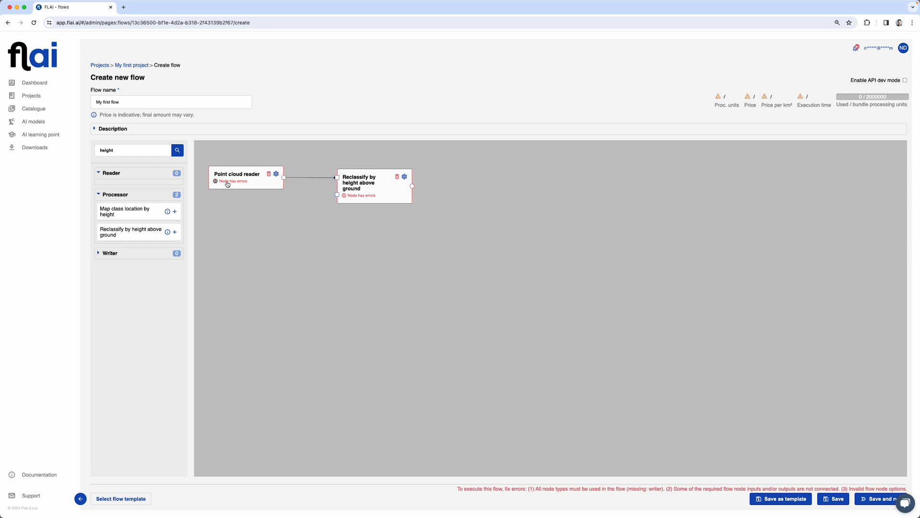
mouse_move(228, 183)
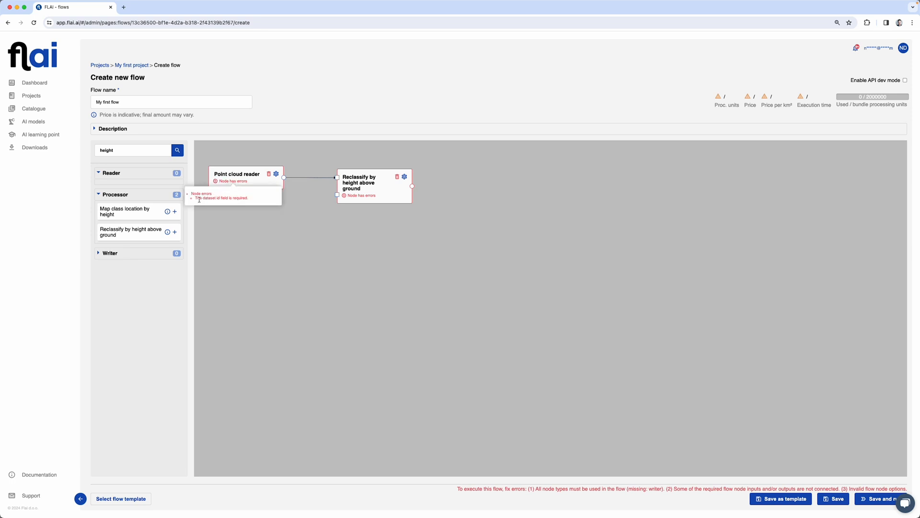
Set the Point cloud reader's dataset to Demo - Ljubljana
click(276, 173)
click(373, 188)
click(329, 250)
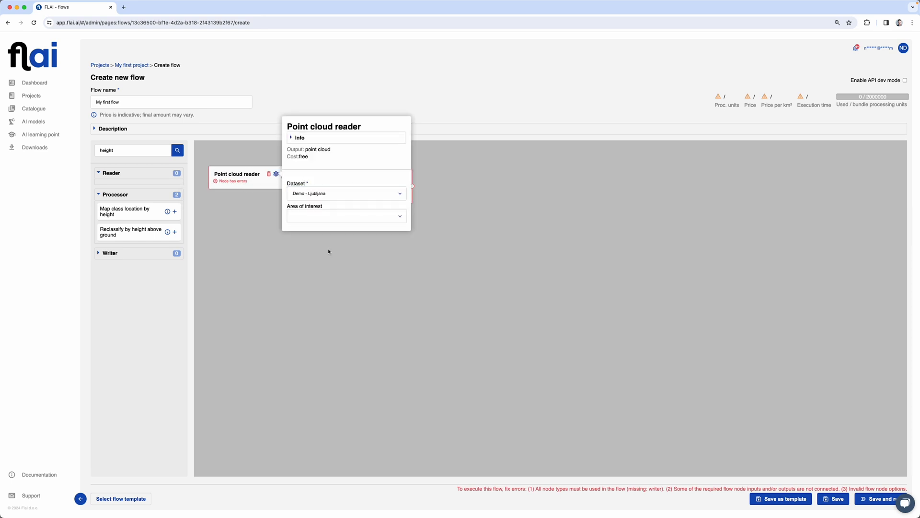
click(299, 267)
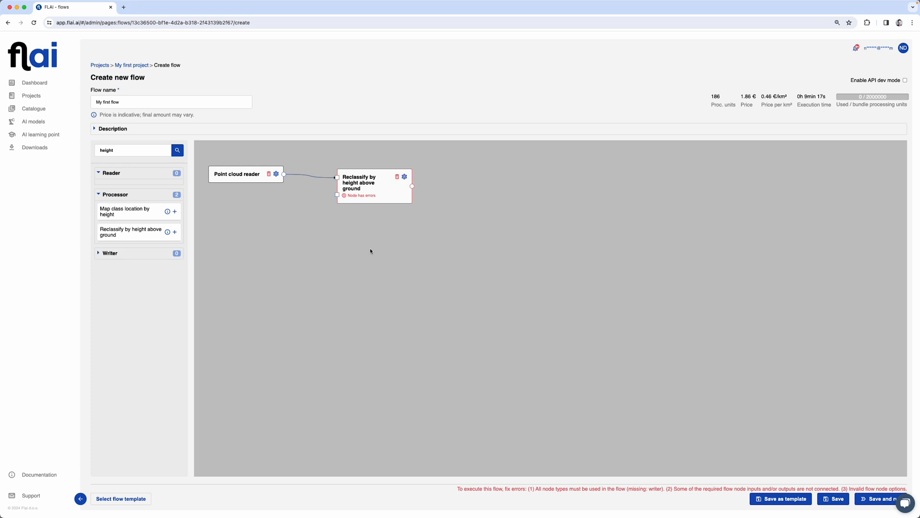
In the Reclassify settings, keep Delaunay interpolation and source class 3, and enter the schema
click(405, 177)
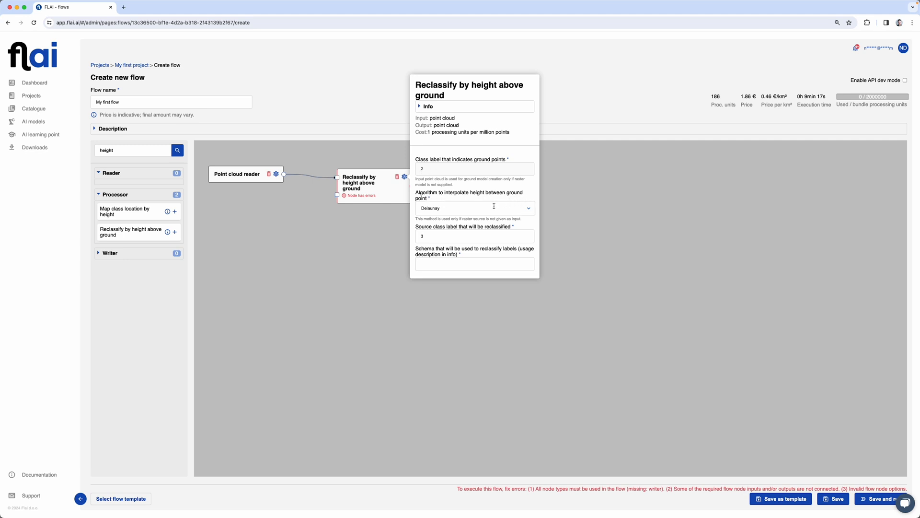
click(529, 208)
click(504, 220)
click(434, 235)
click(425, 106)
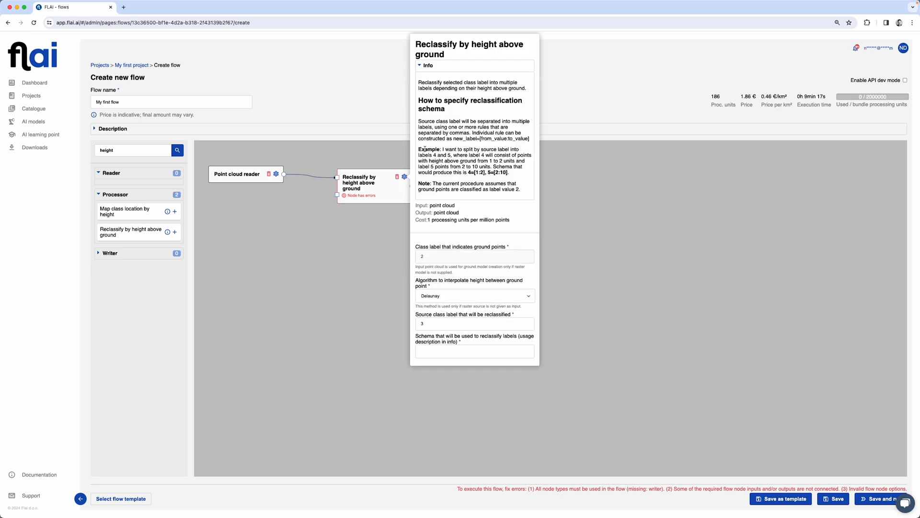
drag(469, 173, 496, 172)
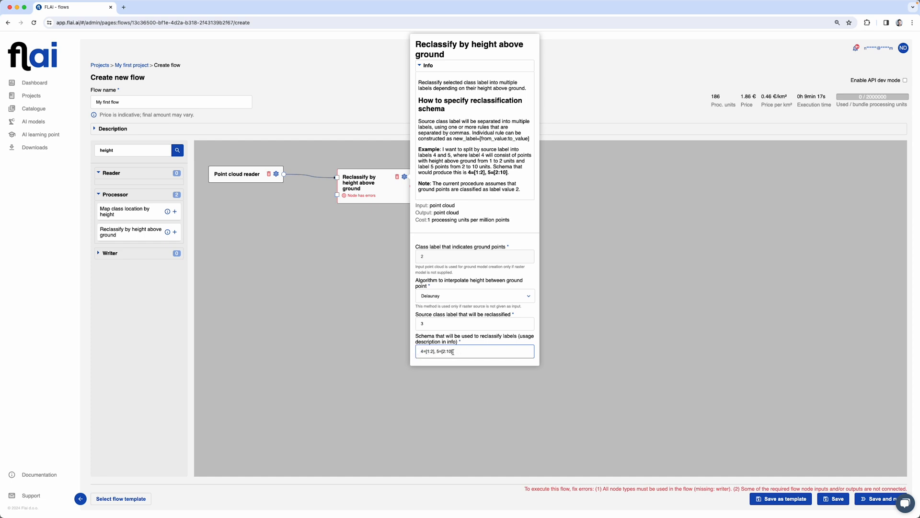
click(452, 352)
text(0)
click(367, 197)
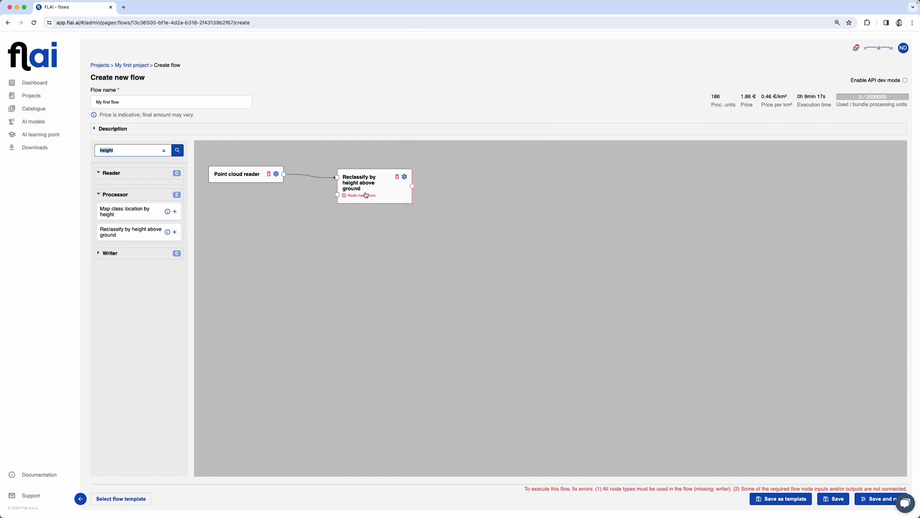
Add a Point cloud writer after the Reclassify node
click(164, 151)
click(164, 151)
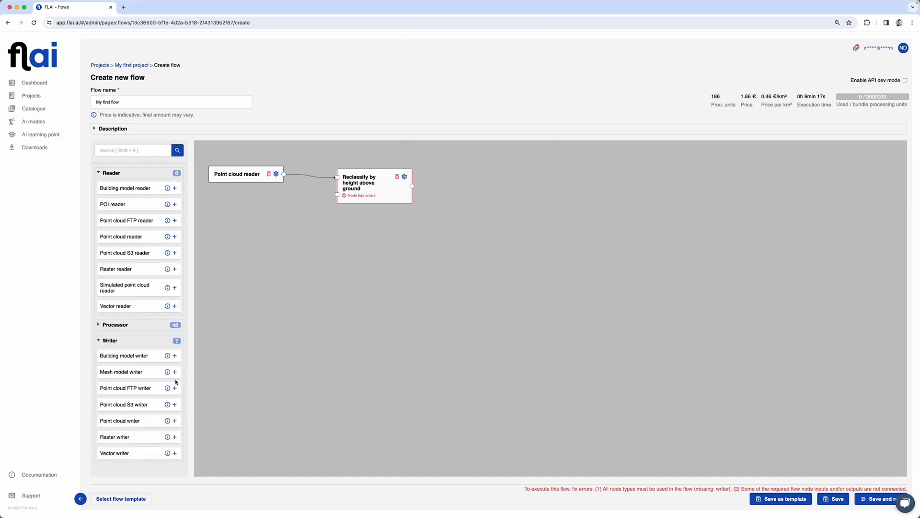
click(175, 420)
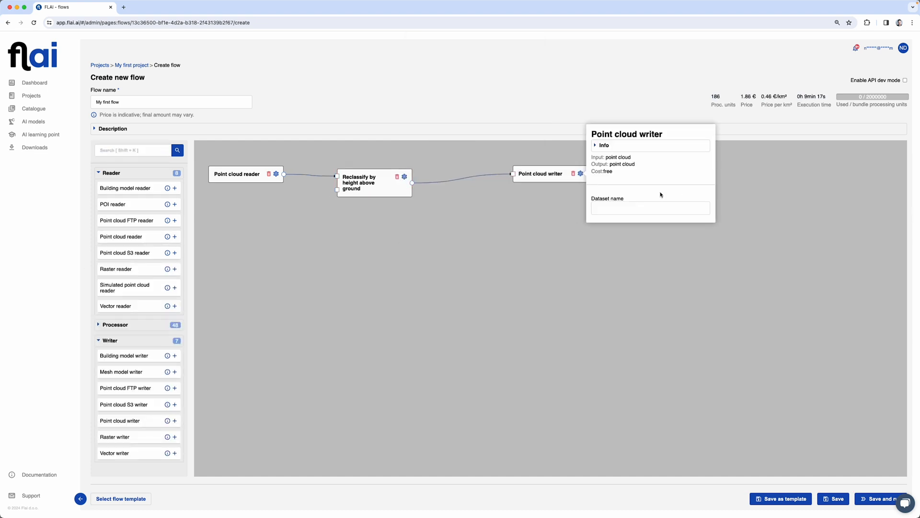
click(480, 224)
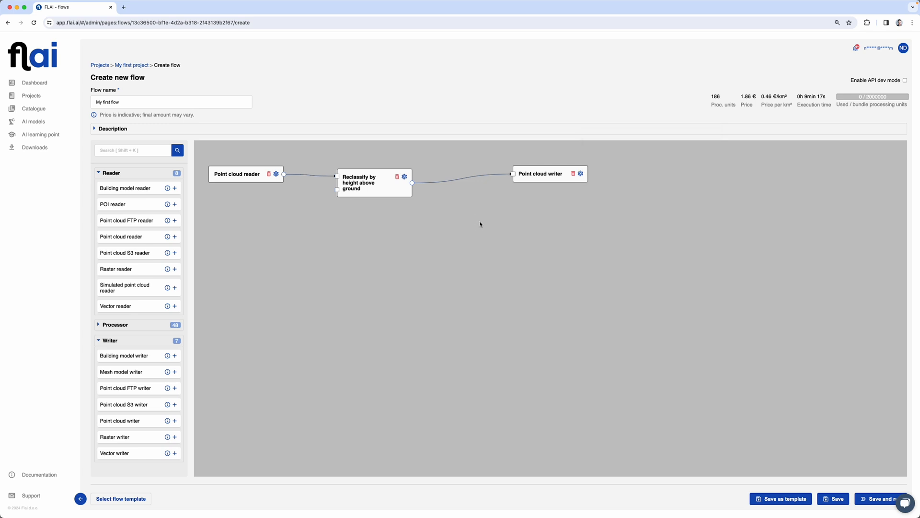
Add a Hillshade visualization node below Reclassify, fed by the Point cloud reader output
click(113, 149)
text(hill)
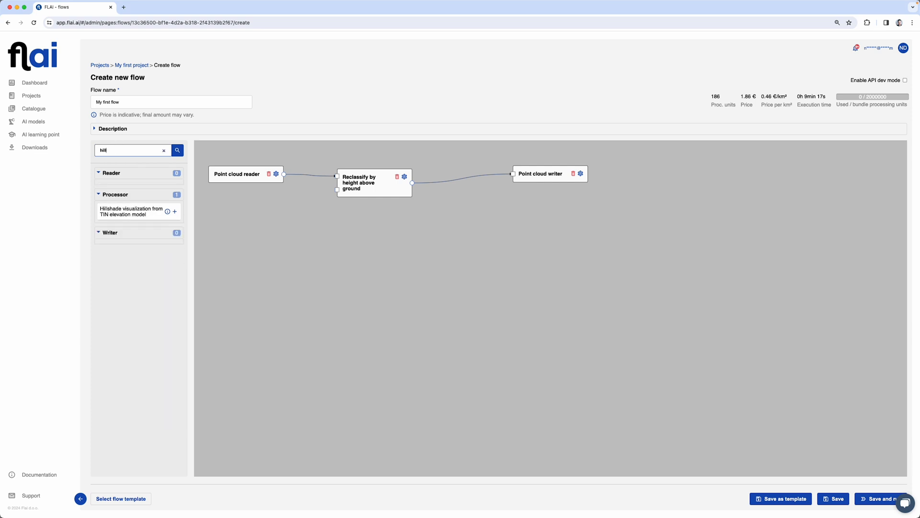
click(175, 212)
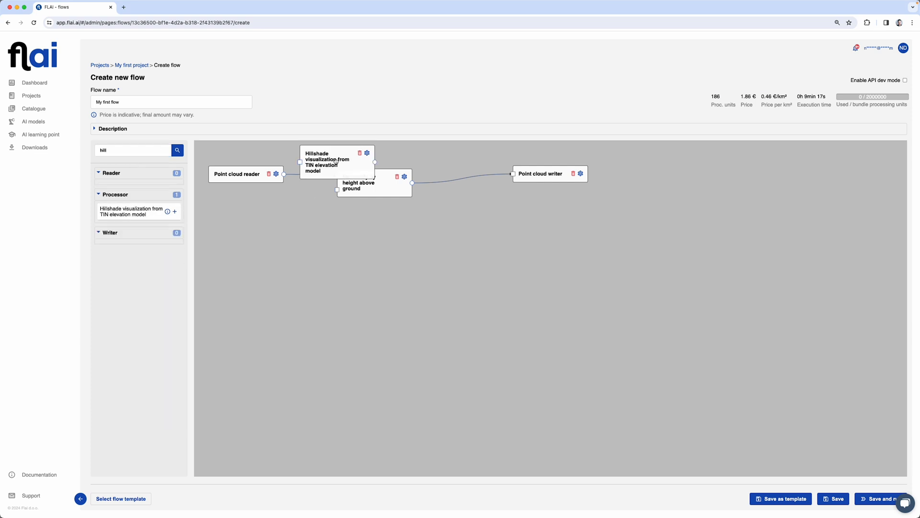
click(326, 156)
drag(326, 156, 370, 235)
drag(284, 174, 344, 244)
double_click(137, 149)
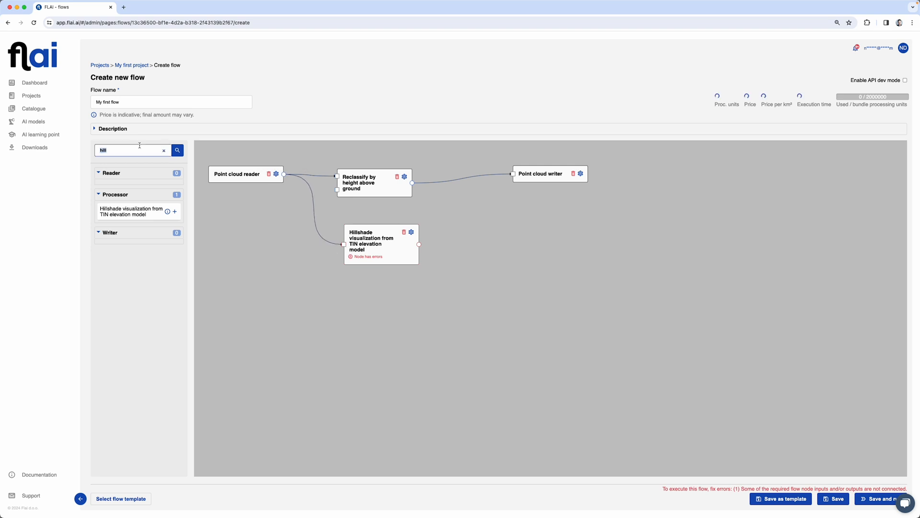
text(writer)
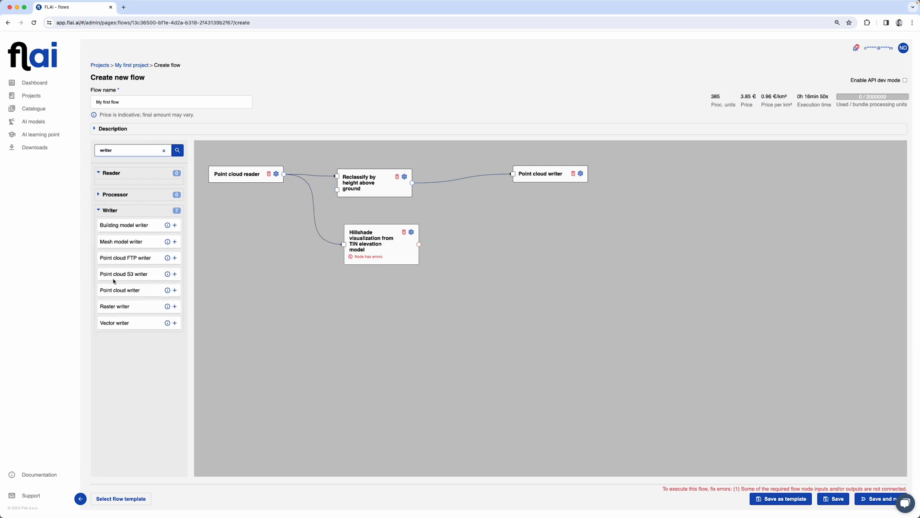
Add a Raster writer fed by the Hillshade output, and shift the Point cloud writer
click(175, 306)
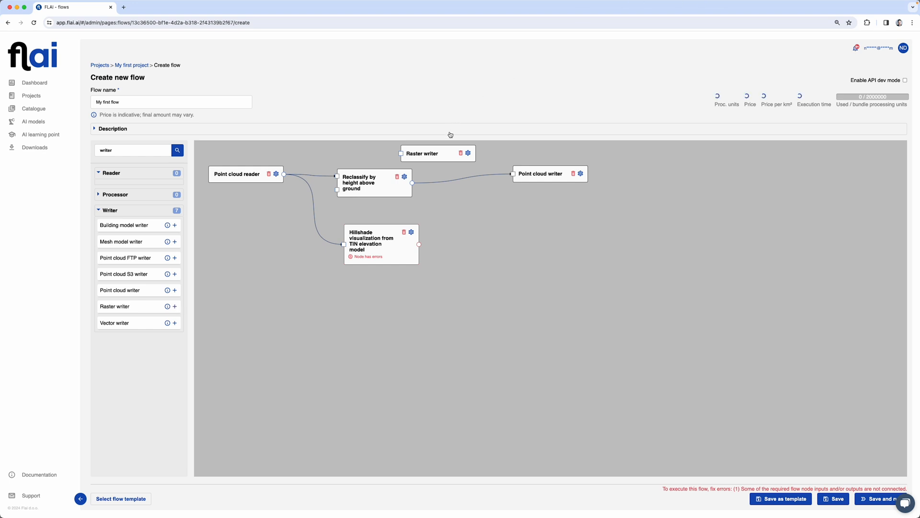
drag(427, 153, 565, 241)
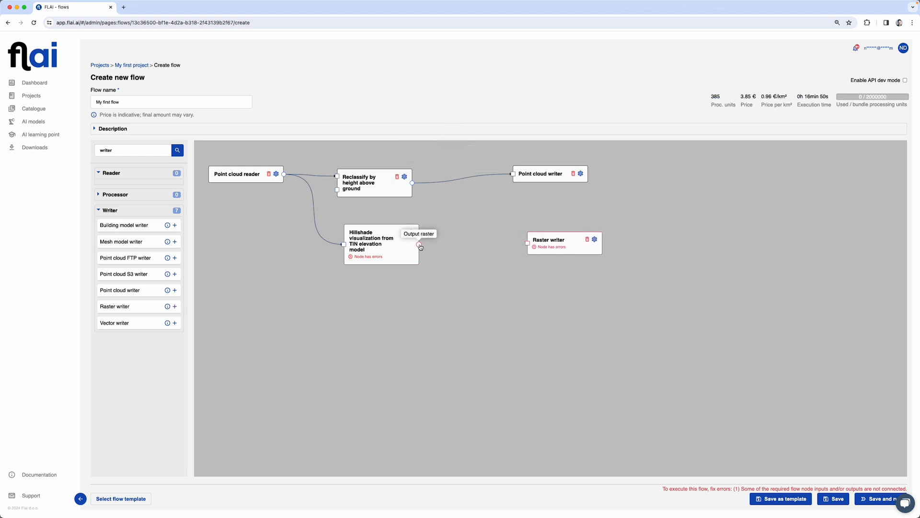
drag(419, 245, 528, 243)
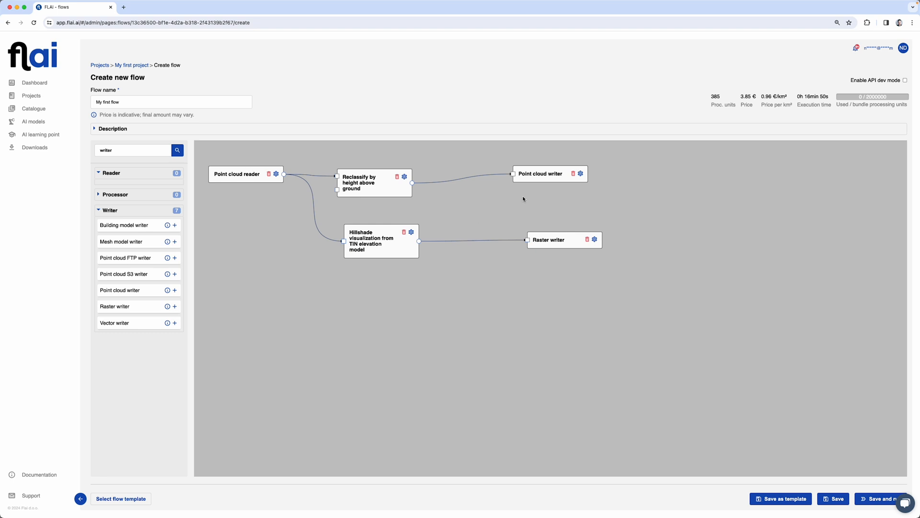
drag(536, 176, 554, 186)
click(559, 247)
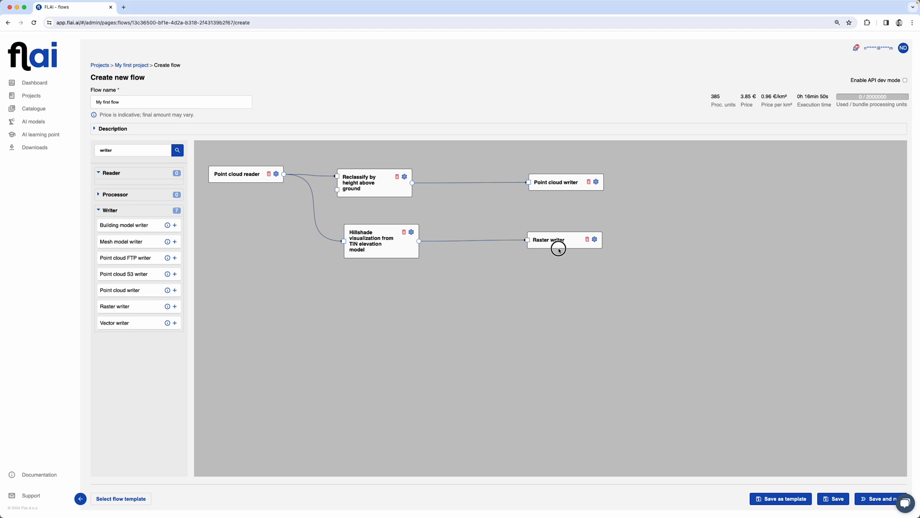
Review the Reclassify and Hillshade settings and the 385 processing-unit cost estimate
click(405, 178)
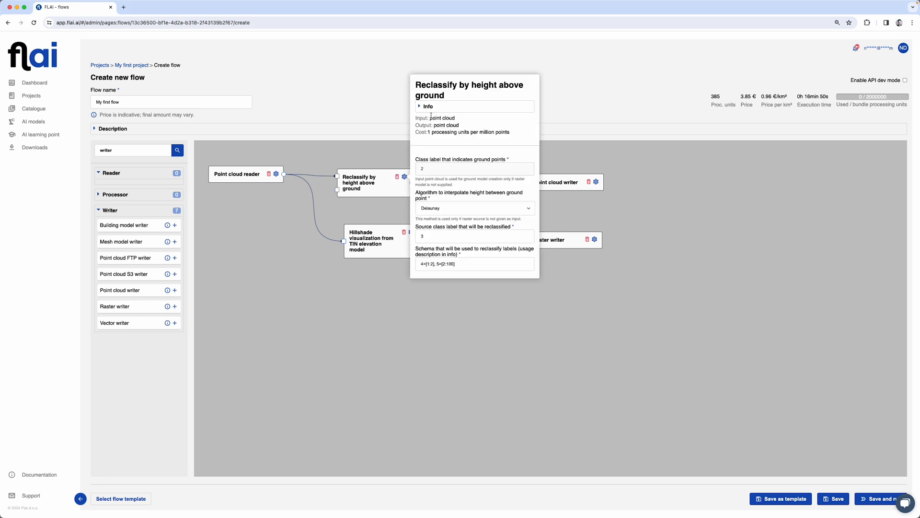
mouse_move(427, 132)
mouse_down()
mouse_move(516, 132)
mouse_move(425, 132)
mouse_up()
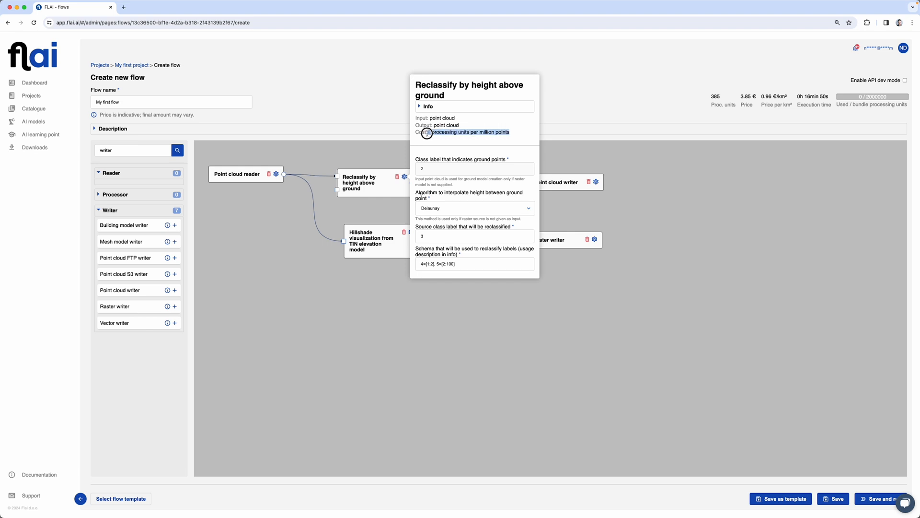
click(352, 159)
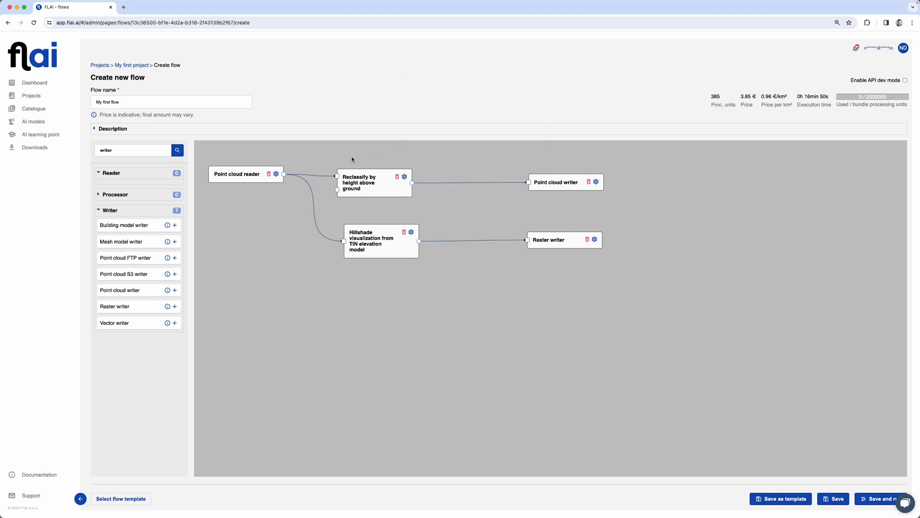
click(412, 232)
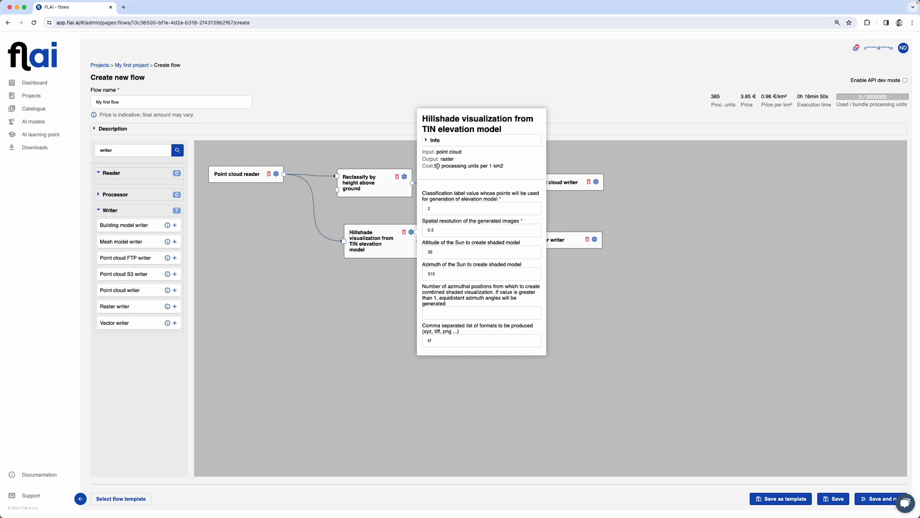
click(365, 215)
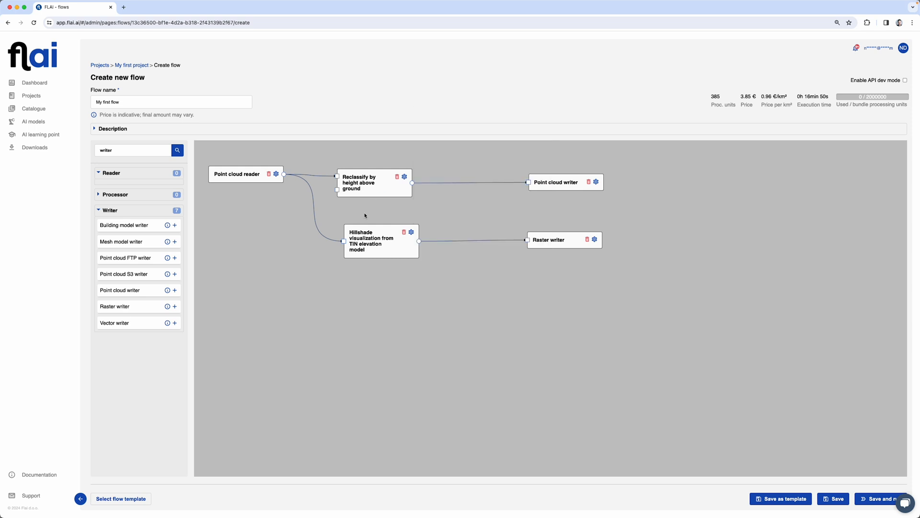
drag(719, 94, 825, 106)
click(826, 106)
double_click(711, 95)
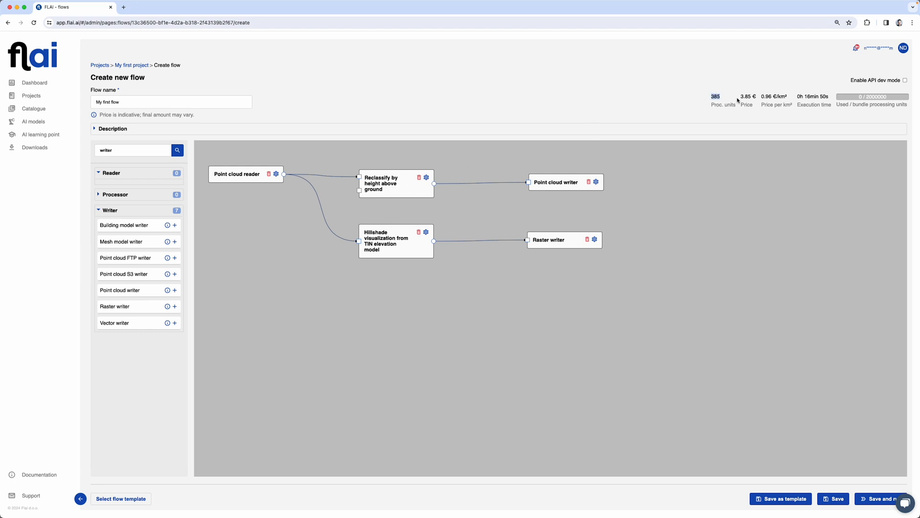
drag(741, 95, 787, 97)
click(830, 98)
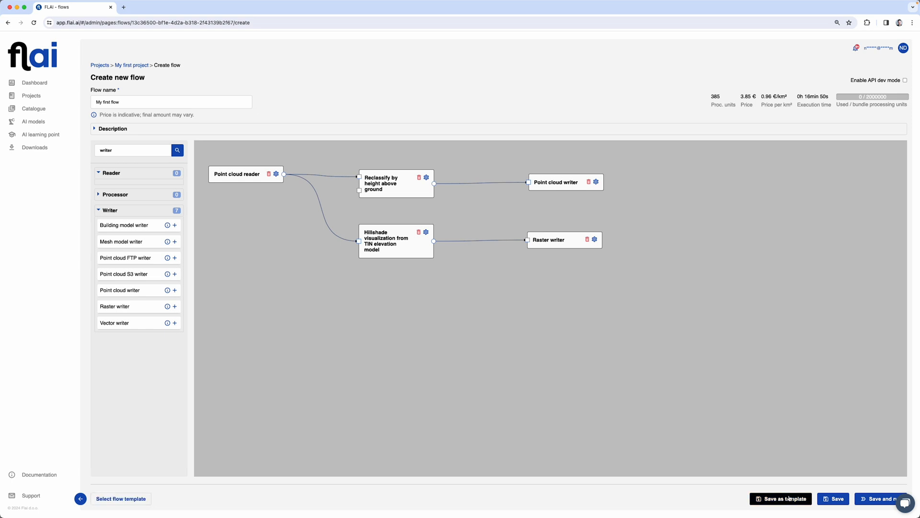
Save and run My first flow, then open its running execution from Flow executions
click(863, 501)
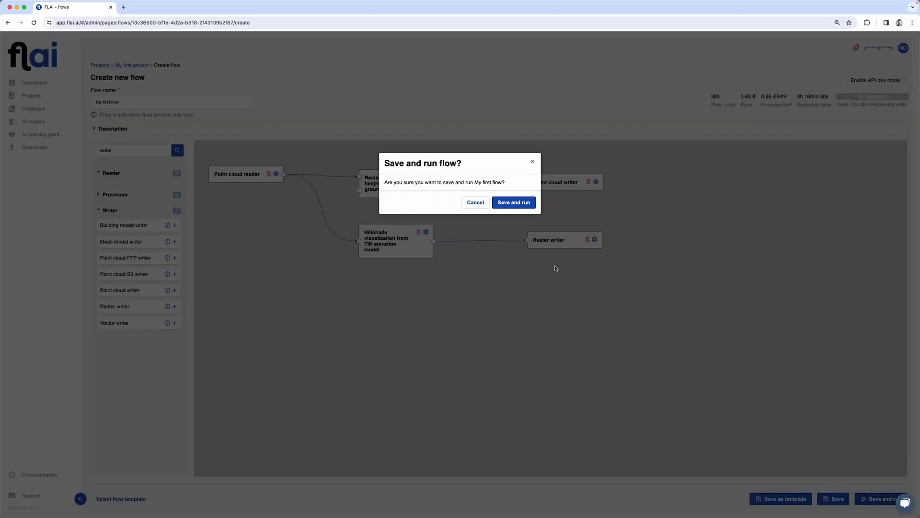
click(514, 201)
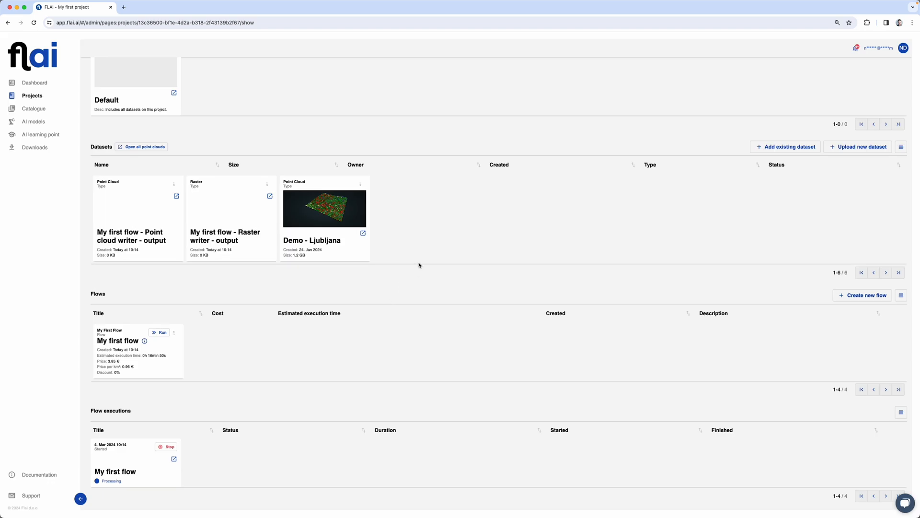
scroll(419, 264, up, 1)
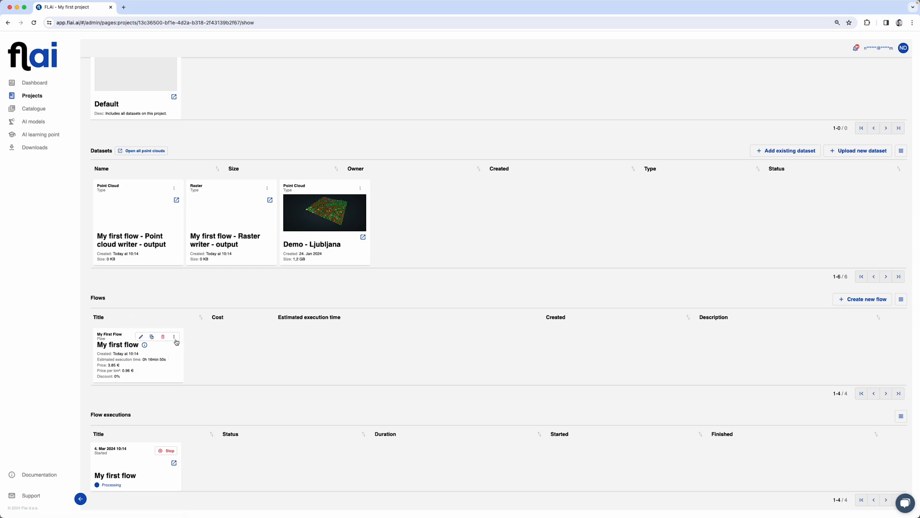
scroll(213, 404, down, 1)
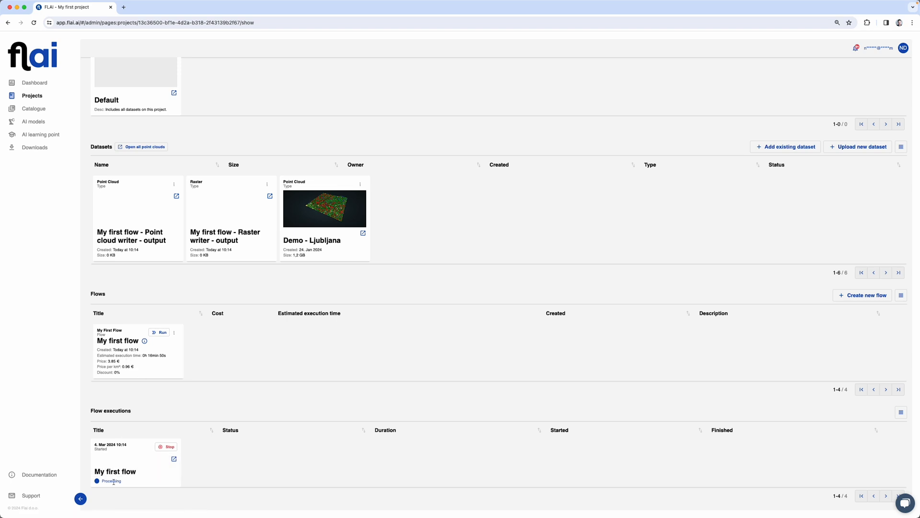
click(138, 468)
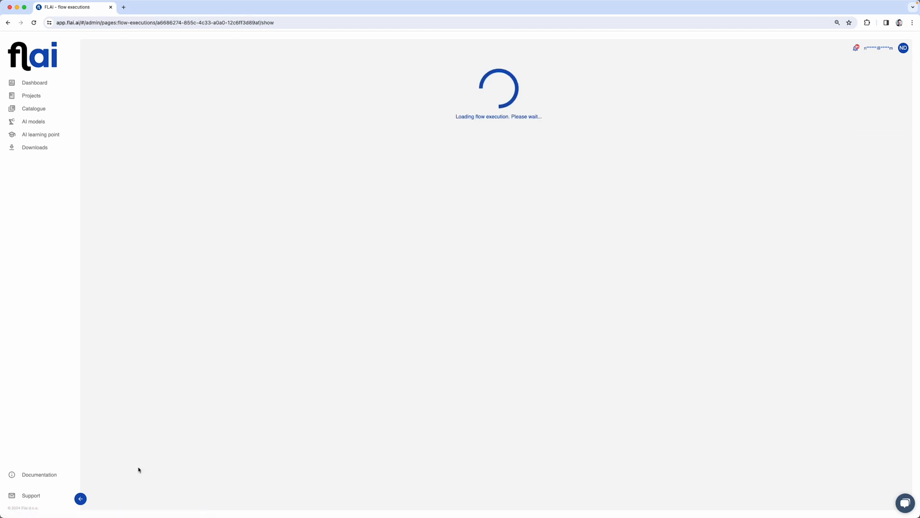